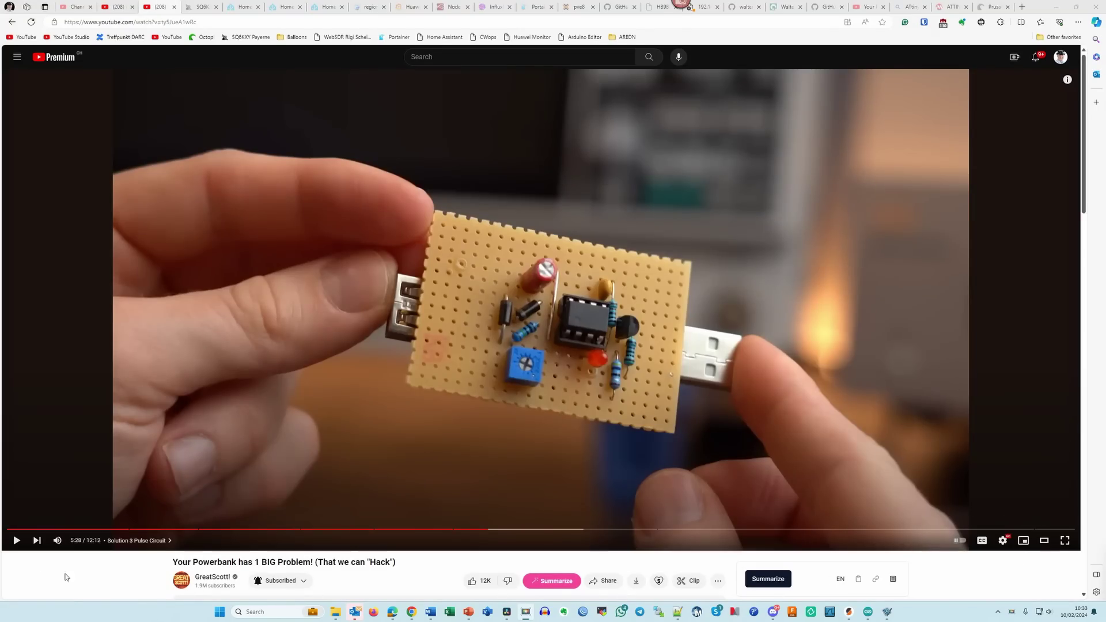
# Step: Resume the ATtiny412 power bank video from the stripboard underside view
pyautogui.click(15, 541)
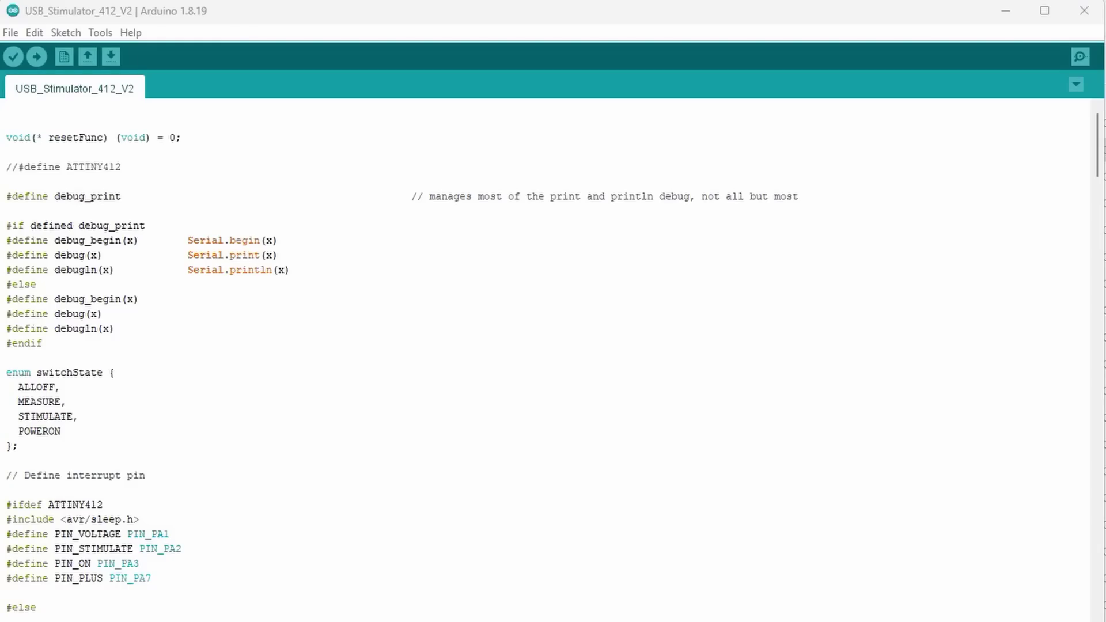
pyautogui.scroll(-1, 704, 249)
pyautogui.scroll(-5, 705, 249)
pyautogui.scroll(-4, 704, 248)
pyautogui.scroll(-5, 704, 248)
pyautogui.scroll(-4, 704, 248)
pyautogui.scroll(-5, 704, 248)
pyautogui.scroll(-4, 704, 248)
pyautogui.scroll(-4, 704, 248)
pyautogui.scroll(-7, 704, 248)
pyautogui.scroll(-4, 704, 248)
pyautogui.scroll(-2, 704, 248)
pyautogui.scroll(-6, 704, 249)
pyautogui.scroll(-5, 704, 248)
pyautogui.scroll(-5, 704, 249)
pyautogui.scroll(-6, 704, 248)
pyautogui.scroll(-2, 704, 249)
pyautogui.scroll(-7, 704, 248)
pyautogui.scroll(-3, 704, 249)
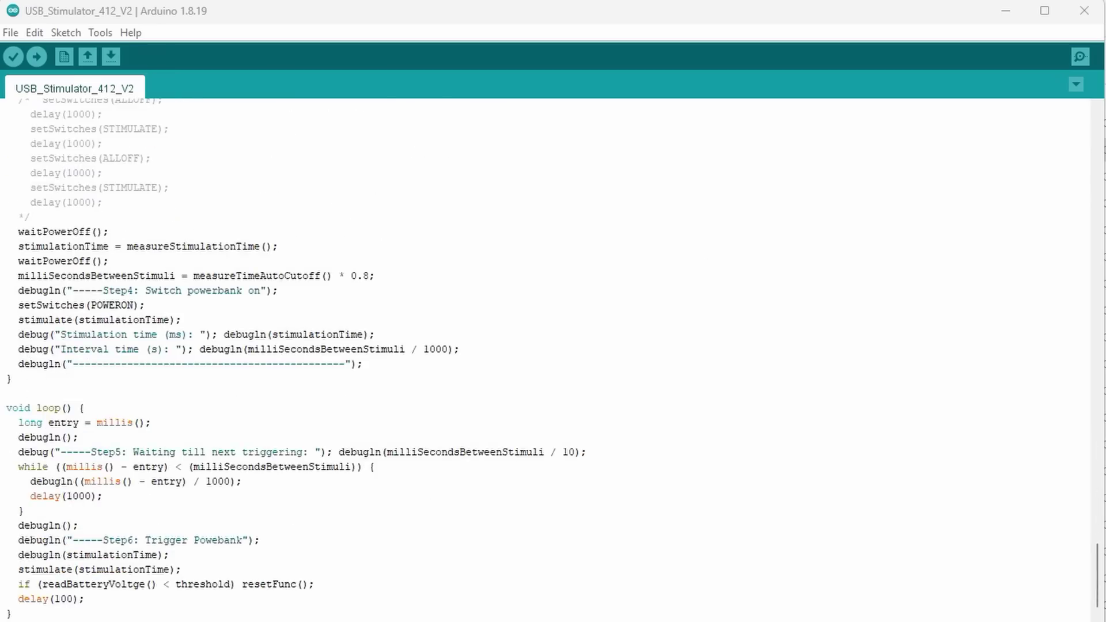